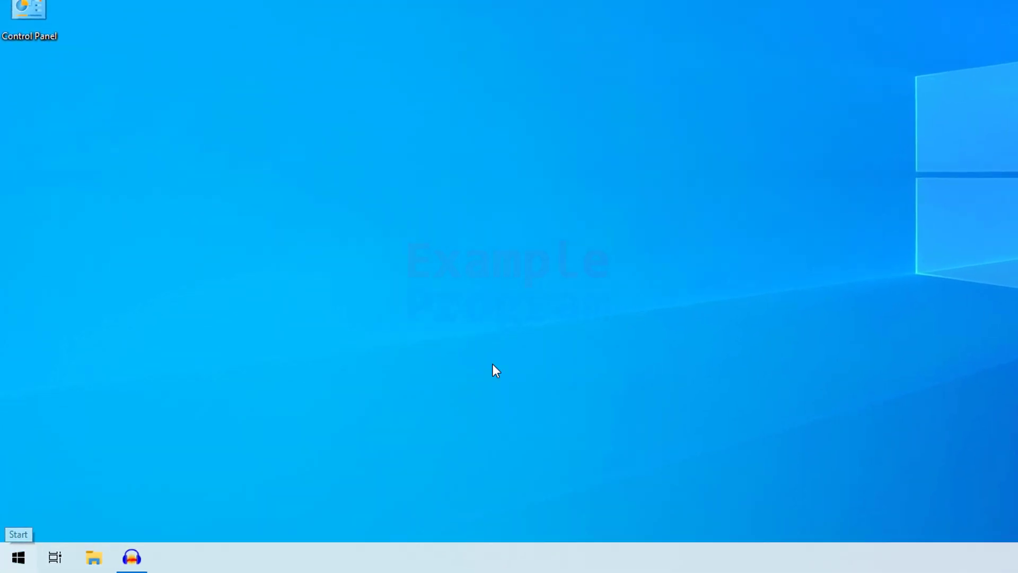
# Launch Google Chrome from the Start menu and load google.com.
pyautogui.click(12, 561)
pyautogui.write('chr')
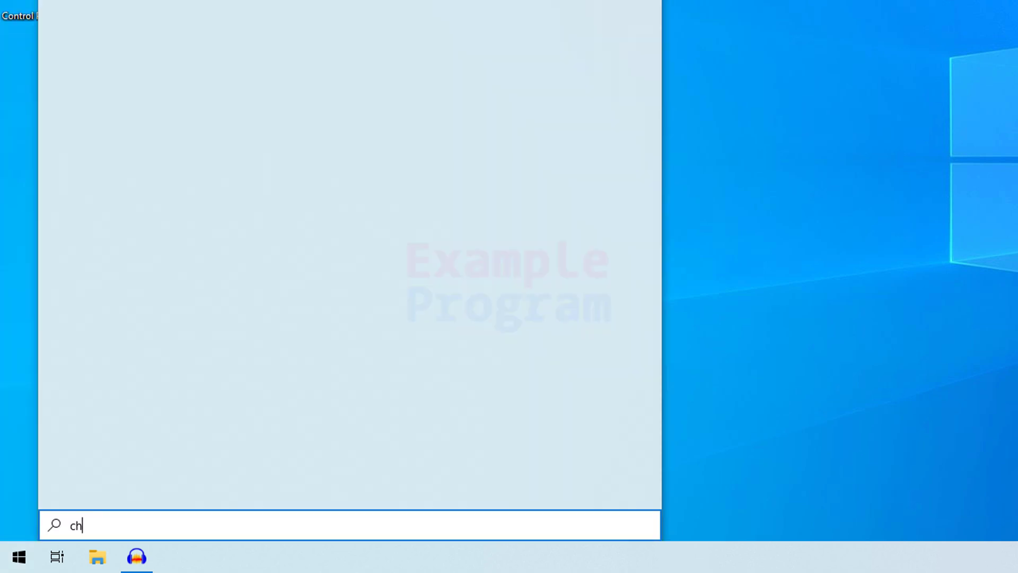
pyautogui.press('Return')
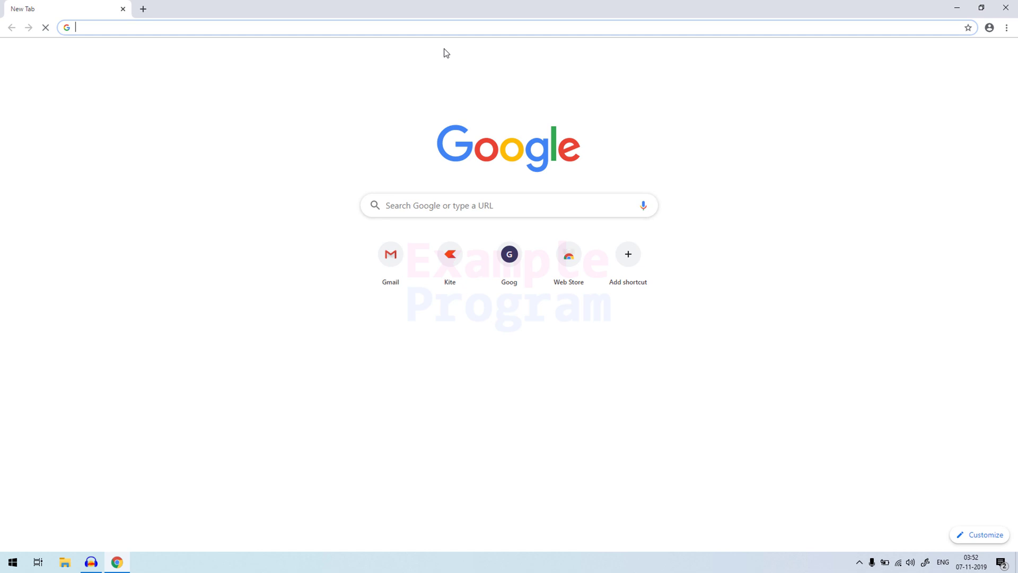
pyautogui.write('googl')
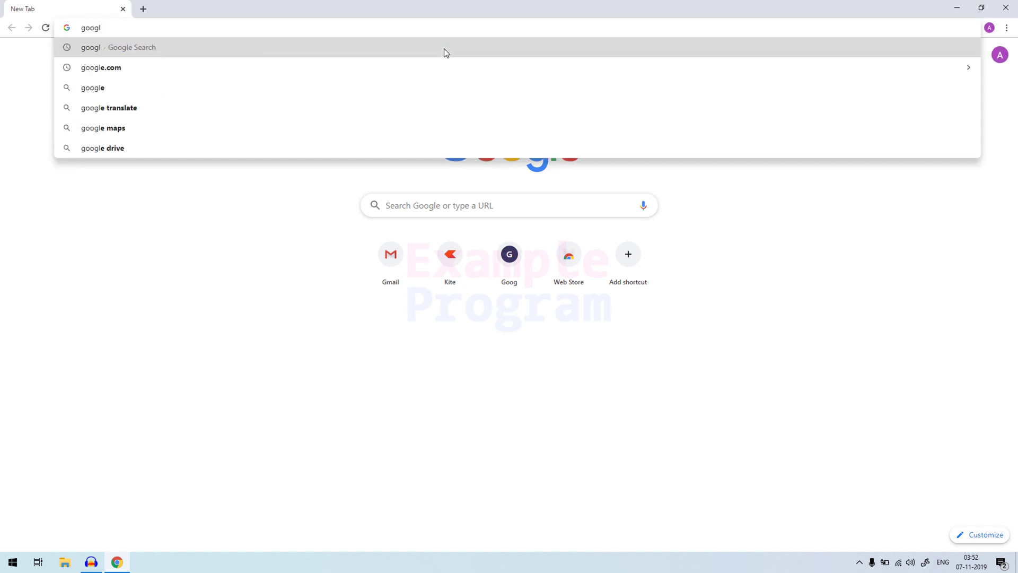
pyautogui.press('Down')
pyautogui.press('Return')
# Run a Google search for 'visual studio code'.
pyautogui.click(452, 216)
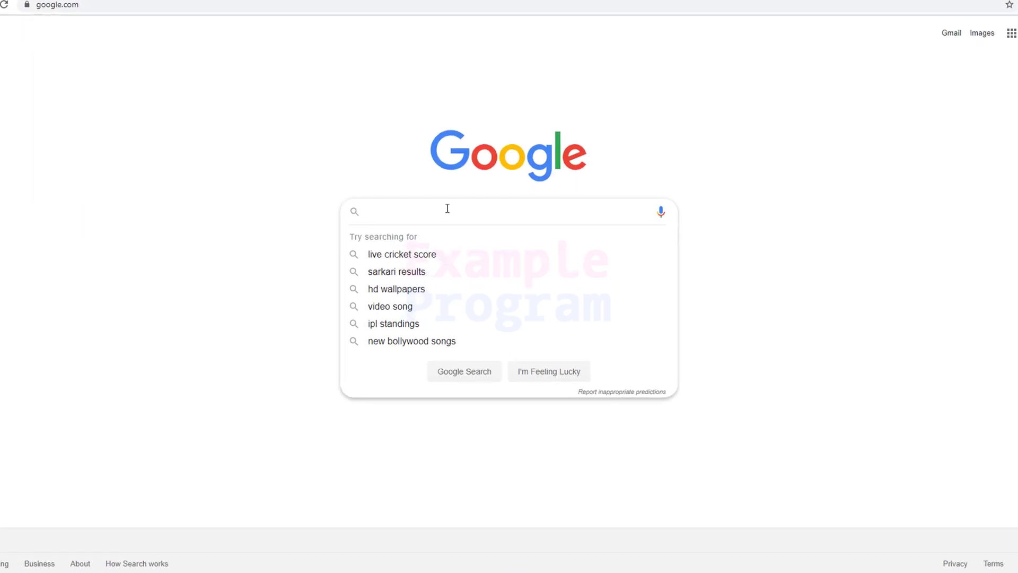
pyautogui.write('visual studio code')
pyautogui.press('Escape')
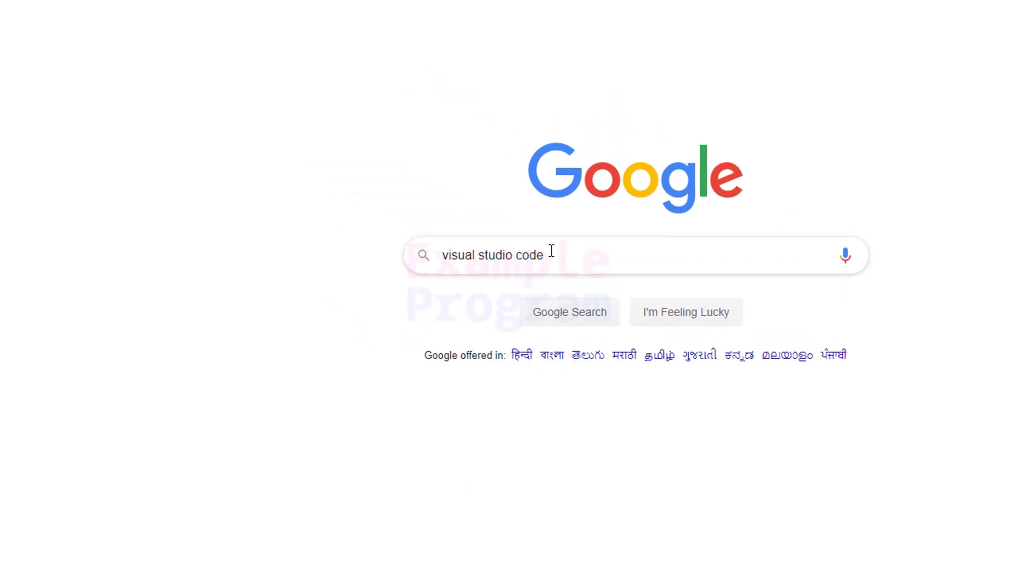
pyautogui.press('Return')
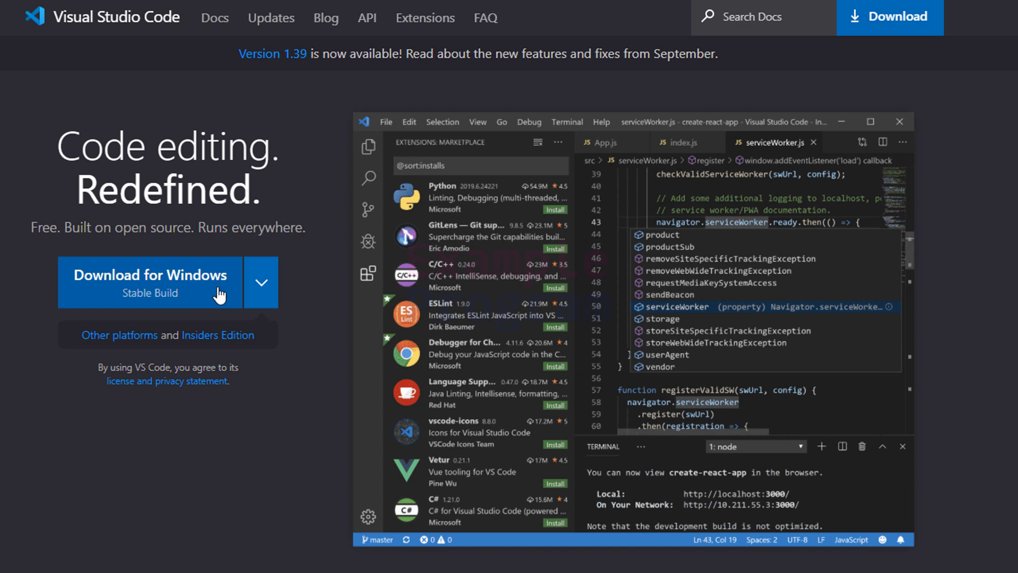
# Download the Windows Stable Build installer from the VS Code site.
pyautogui.click(262, 284)
pyautogui.click(189, 309)
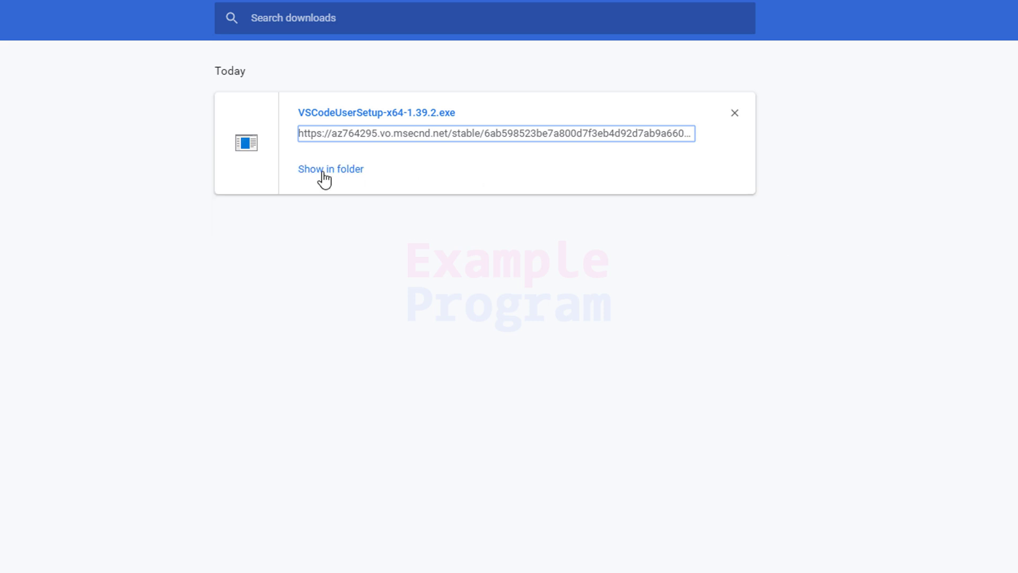
# Show VSCodeUserSetup-x64-1.39.2 in its Downloads folder and launch it.
pyautogui.click(346, 179)
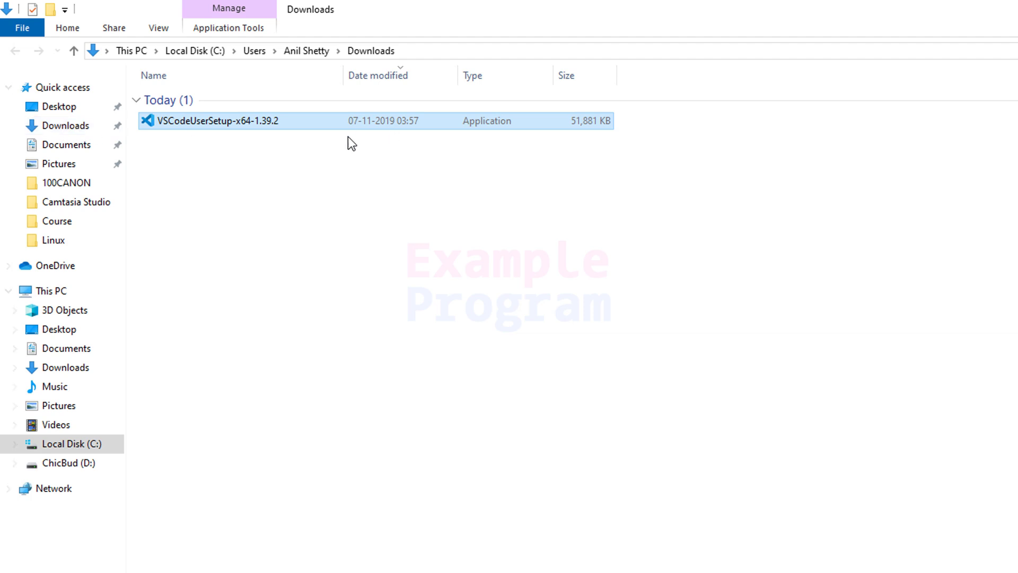
pyautogui.doubleClick(304, 124)
# Accept the license agreement and keep the default installation folder.
pyautogui.click(434, 382)
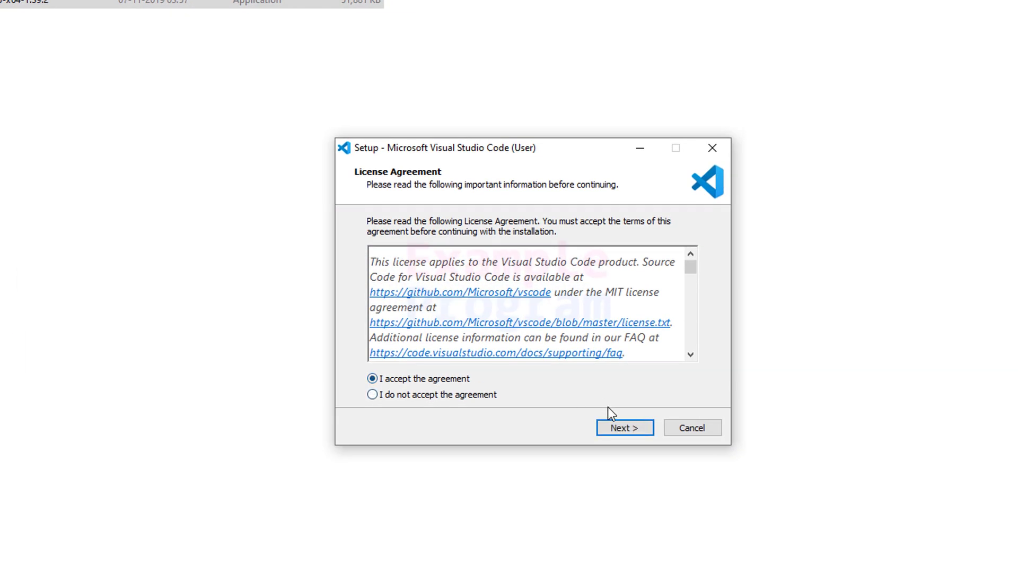
pyautogui.click(623, 431)
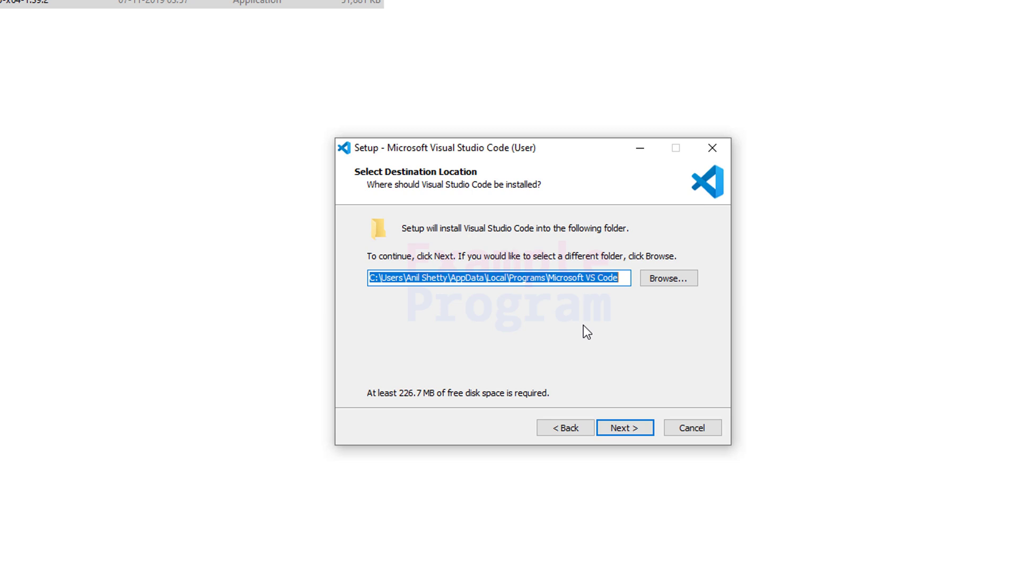
pyautogui.click(631, 430)
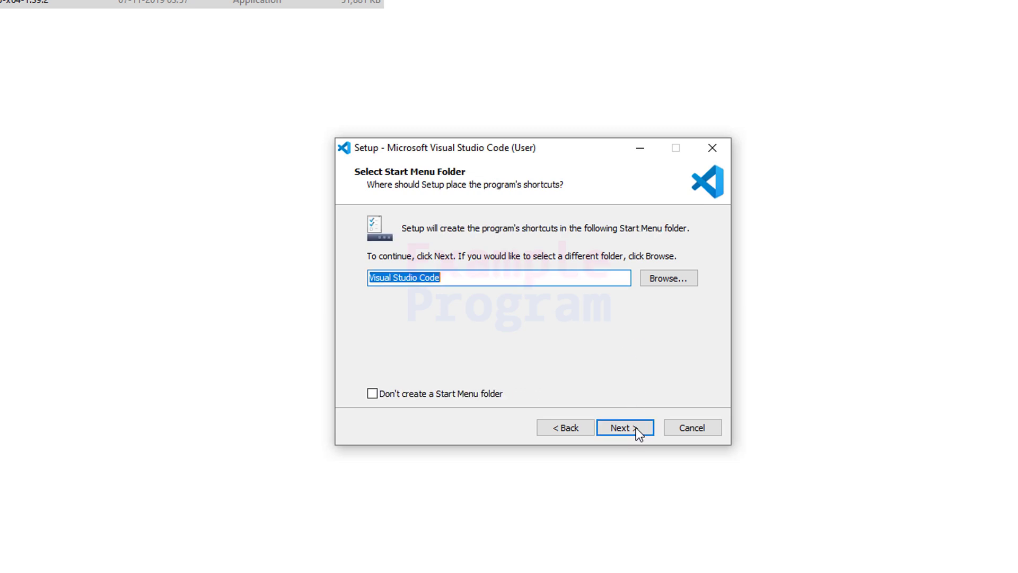
# Keep the default Start Menu folder and choose the desktop icon and file-type registration tasks.
pyautogui.click(635, 427)
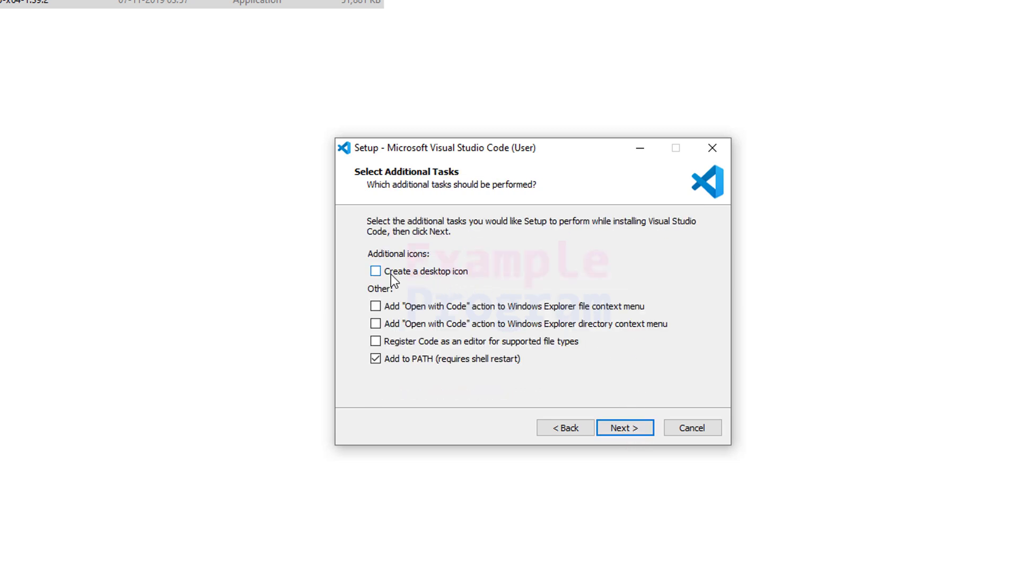
pyautogui.click(418, 270)
pyautogui.click(489, 344)
# Proceed to the Ready to Install summary and install Visual Studio Code.
pyautogui.click(639, 430)
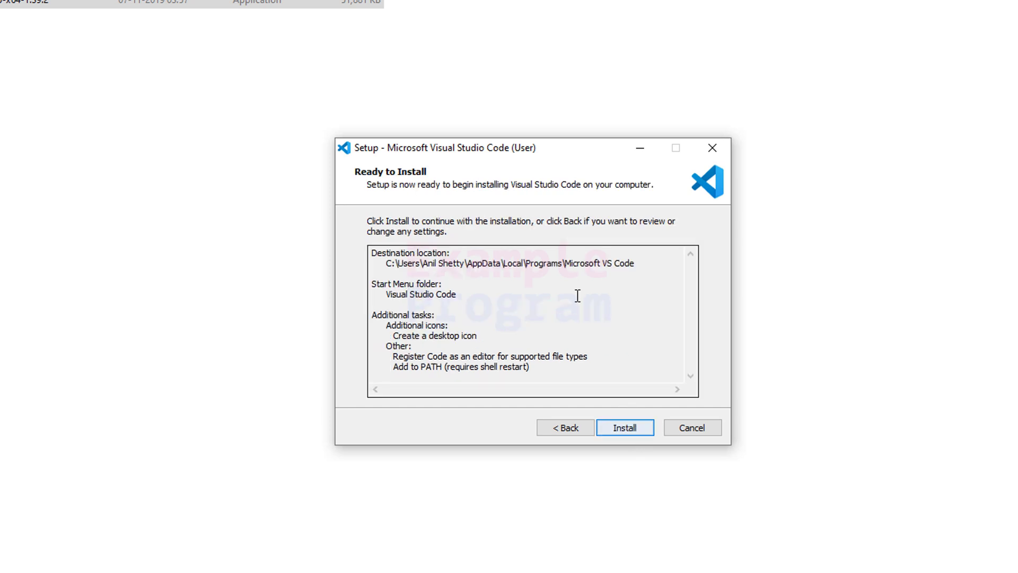
pyautogui.click(632, 429)
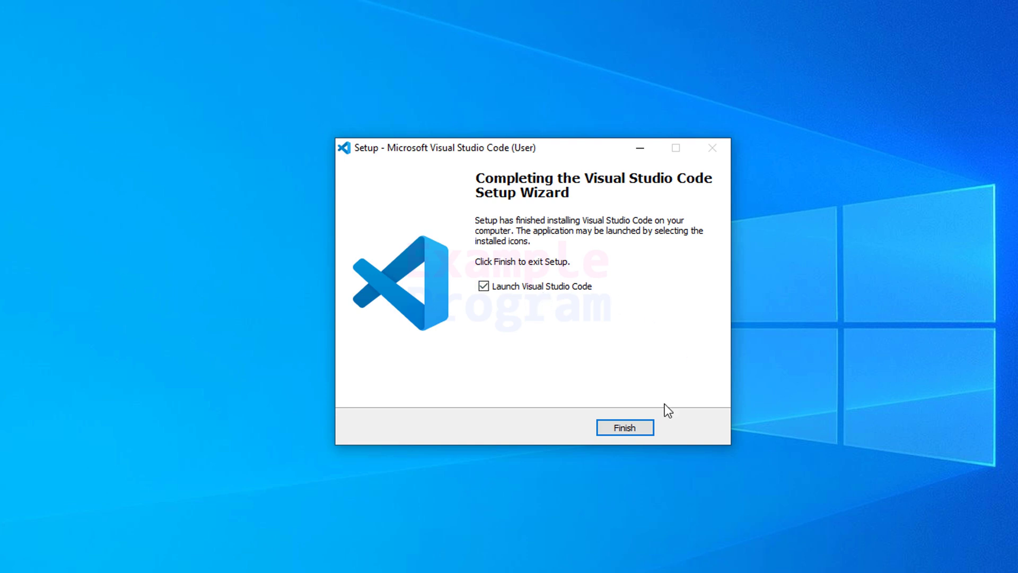
# Finish the setup wizard so Visual Studio Code launches.
pyautogui.click(634, 425)
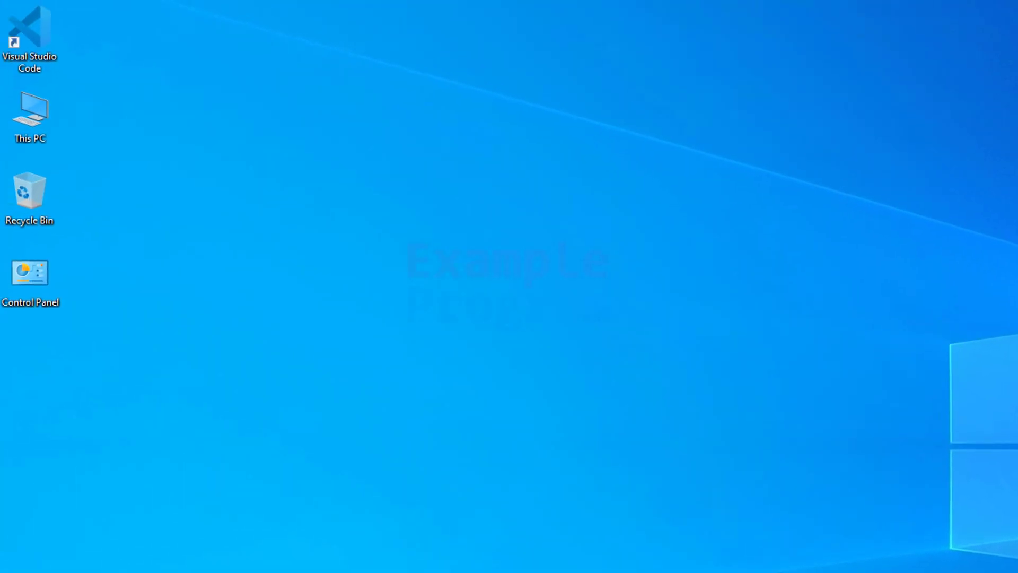